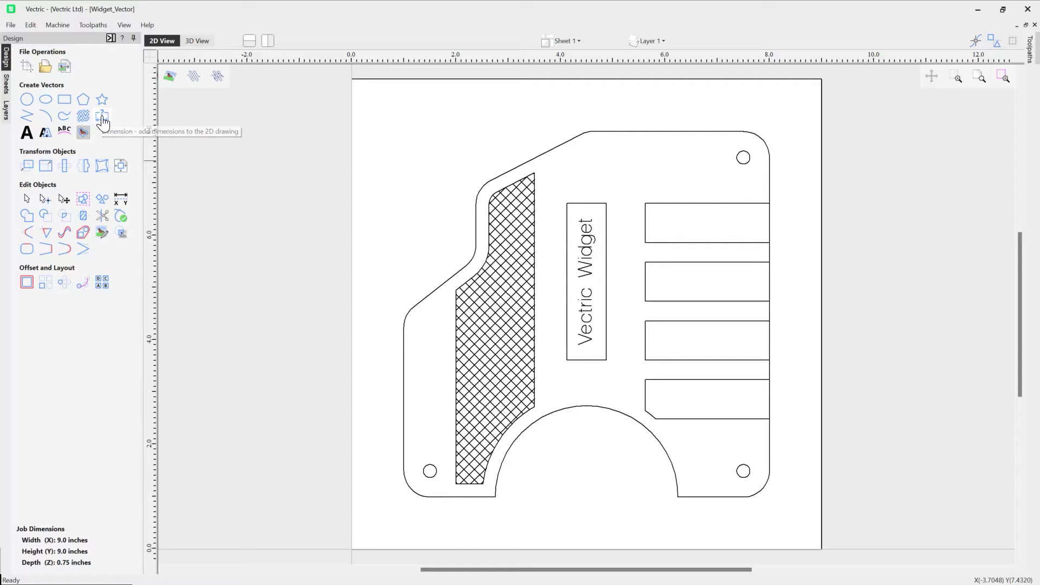
- Add a length dimension on the Dimensions layer between the centres of the lower-left and upper-right holes, placed diagonally beyond the part's upper-left side
left_click(102, 117)
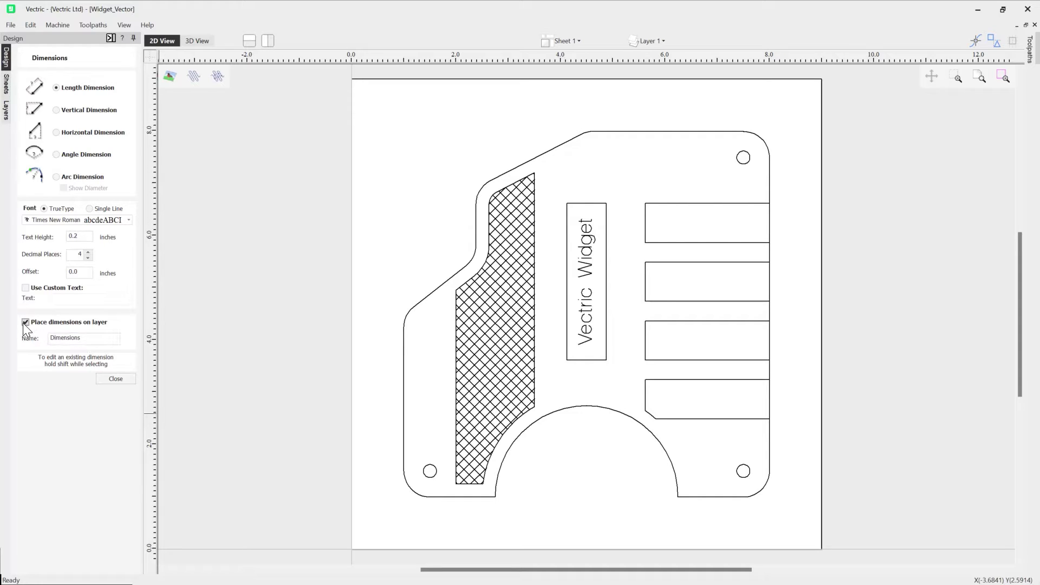
double_click(87, 338)
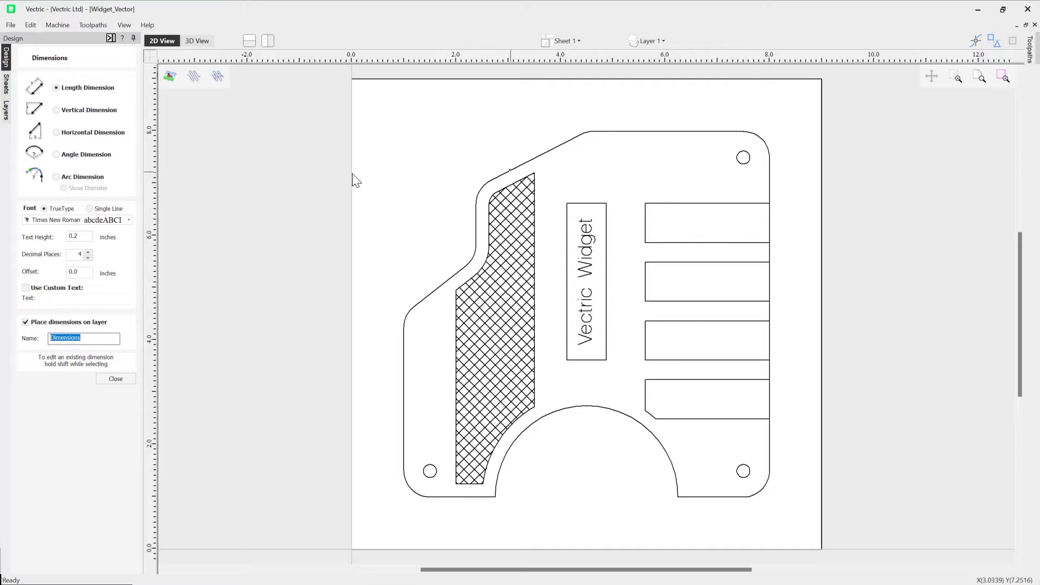
left_click(68, 92)
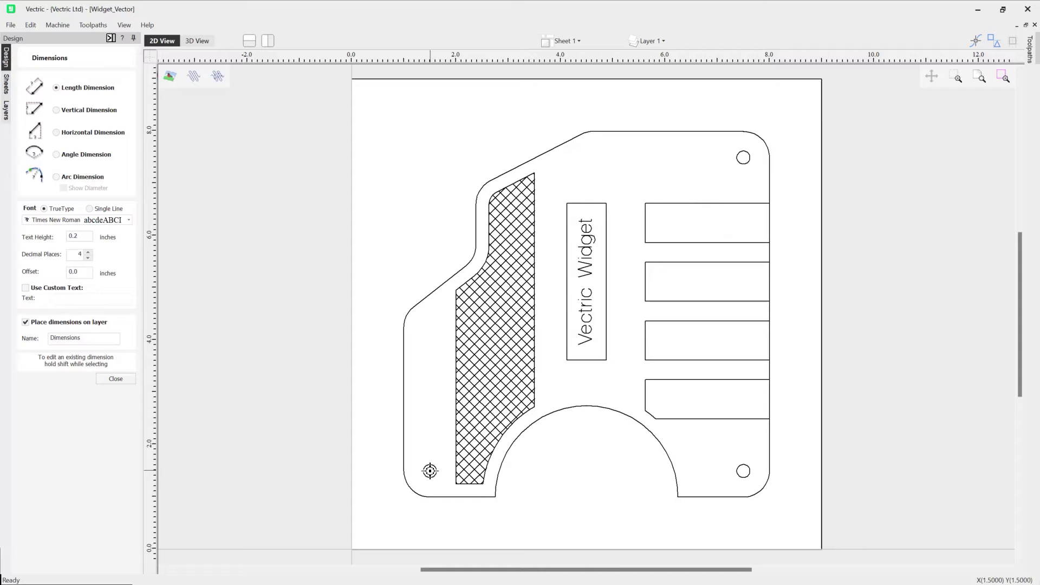
left_click_drag(430, 471, 346, 406)
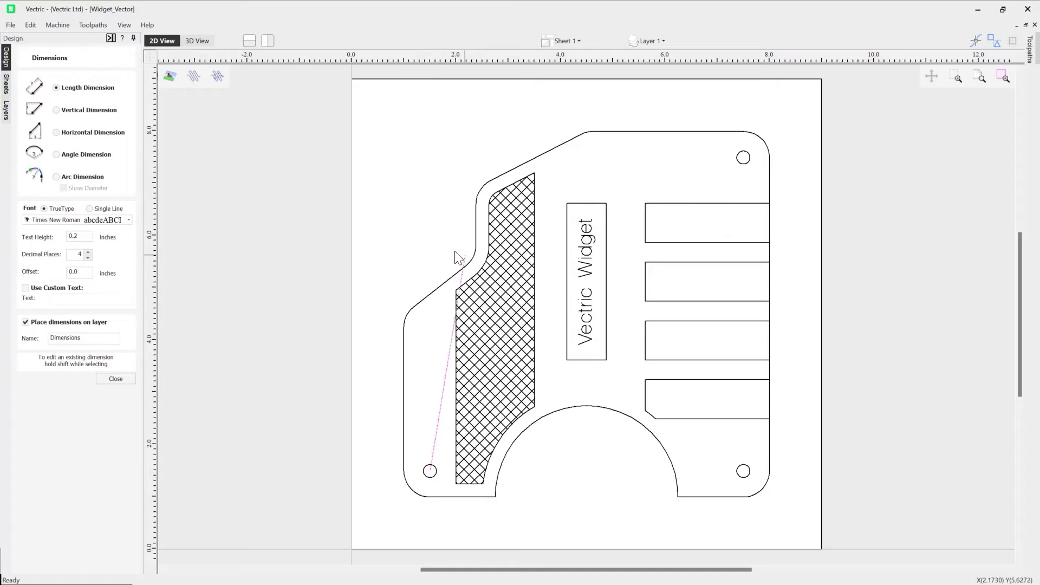
key("Escape")
left_click(430, 472)
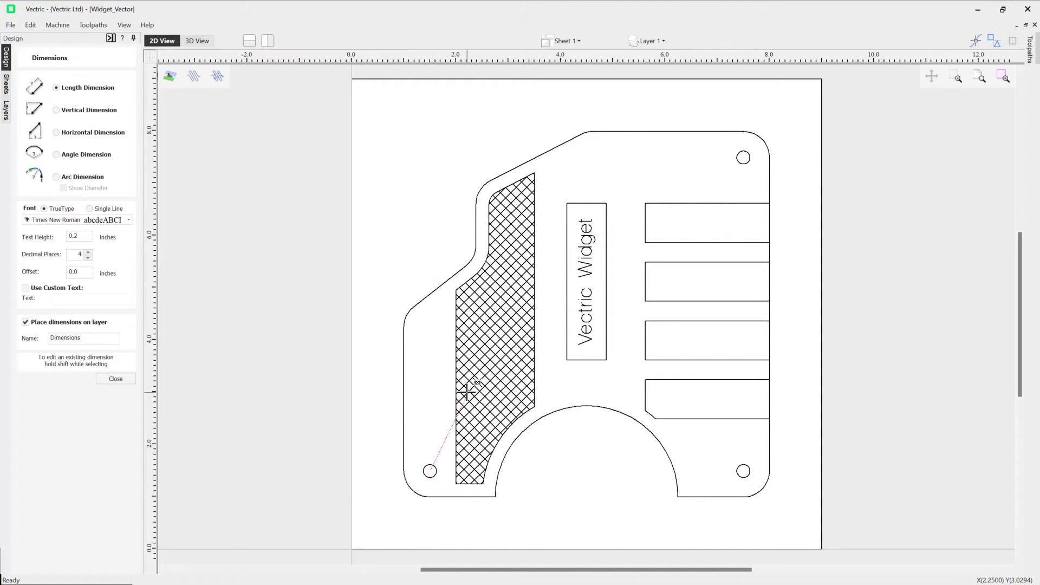
key("Escape")
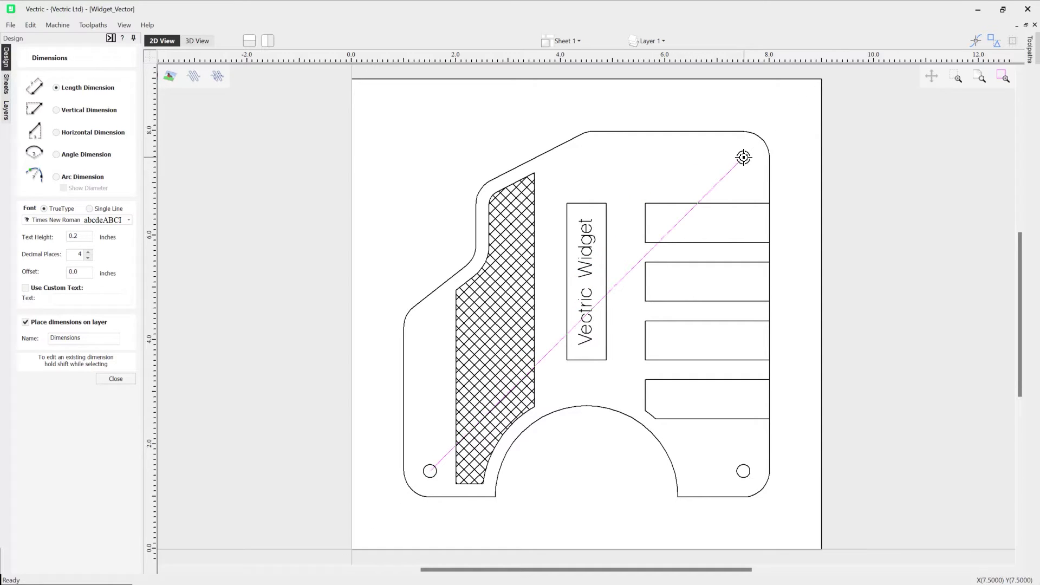
key("Escape")
left_click(744, 157)
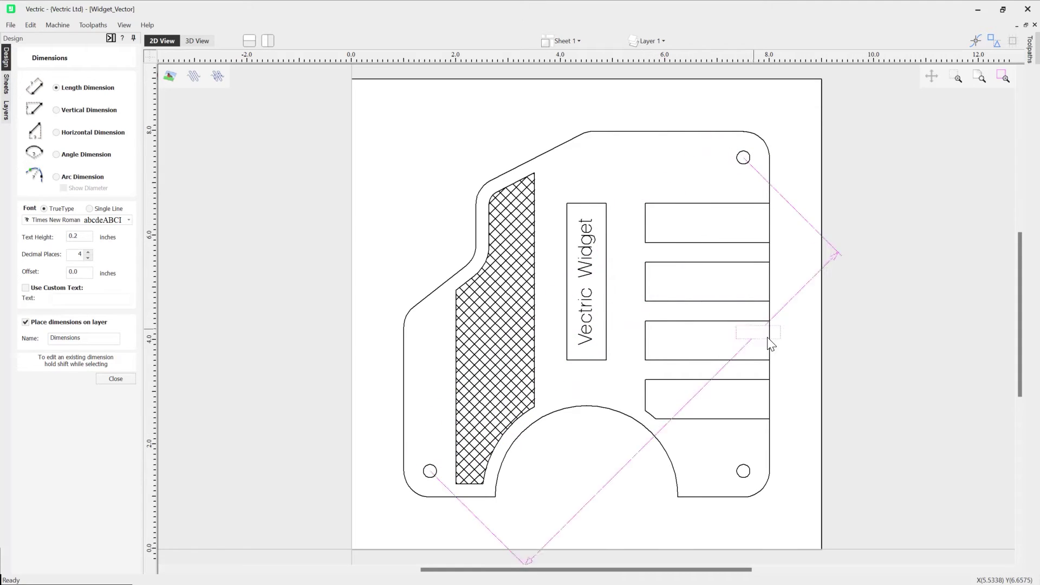
key("Escape")
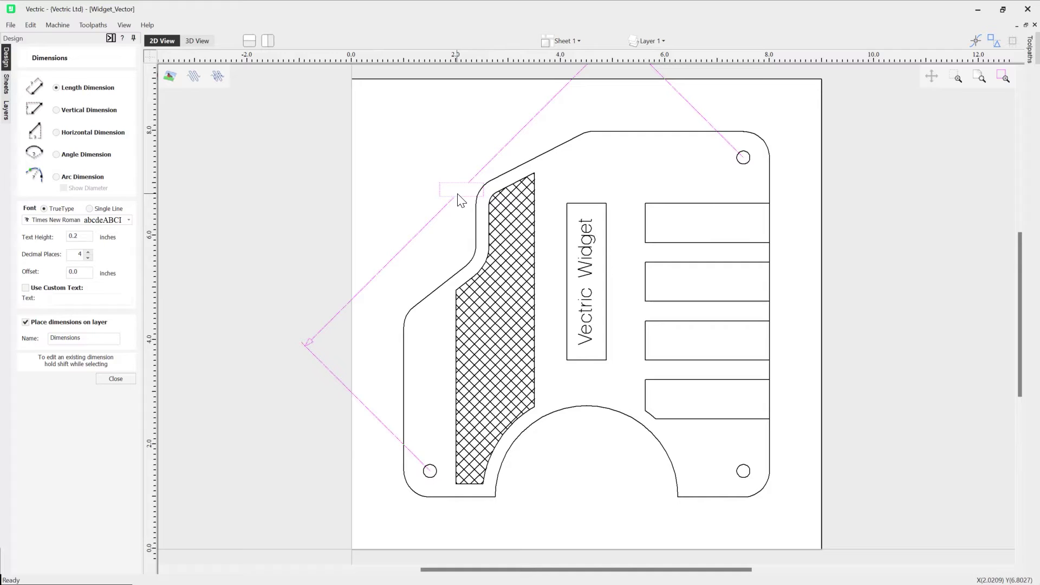
scroll(458, 200, "down", 2)
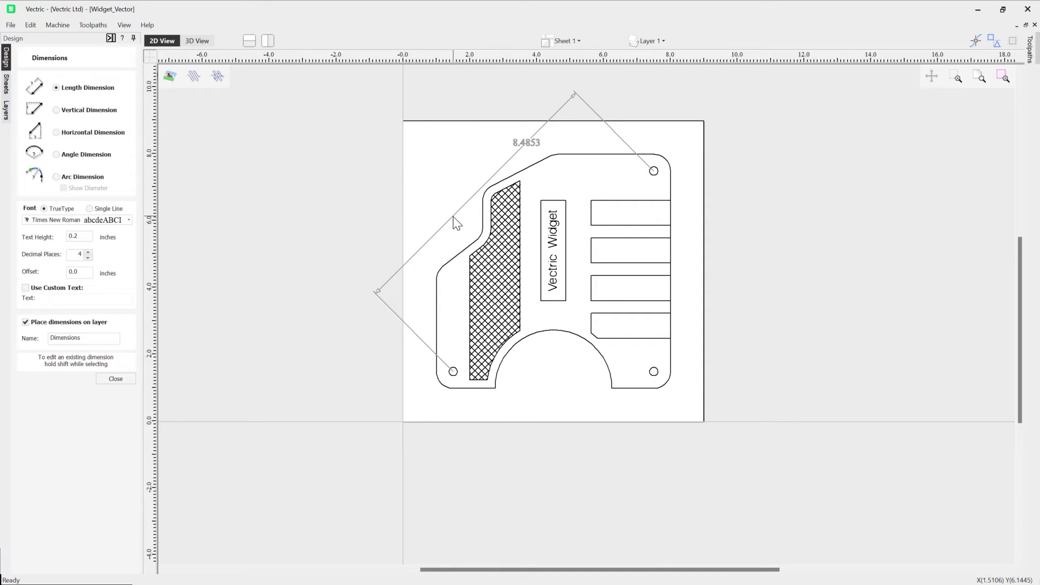
- Edit the diagonal length dimension to use 2 decimal places and an offset of 0.25 inches
left_click(454, 222, "shift")
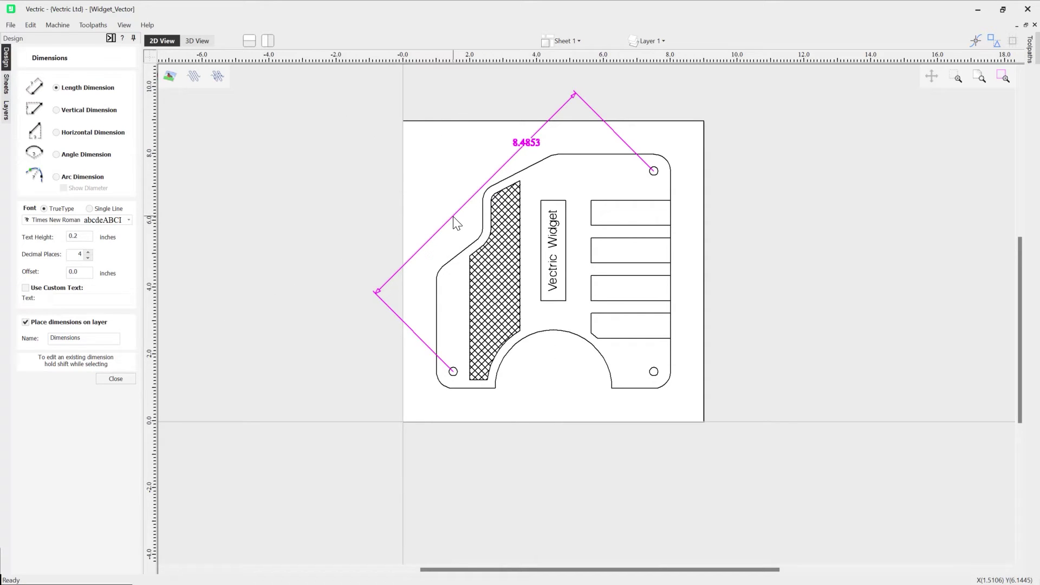
left_click(88, 258)
left_click(87, 259)
type("5")
left_click(75, 273)
type("2")
- Add a vertical dimension between the lower-left and top corners of the hatched area, placed to the left of the part
left_click(57, 111)
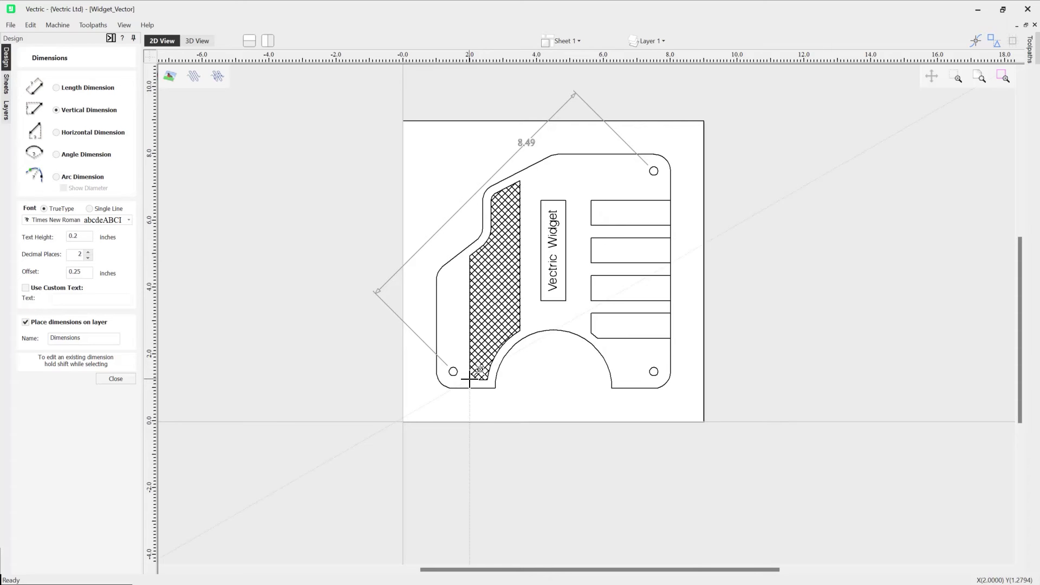
left_click(521, 180)
left_click(342, 274)
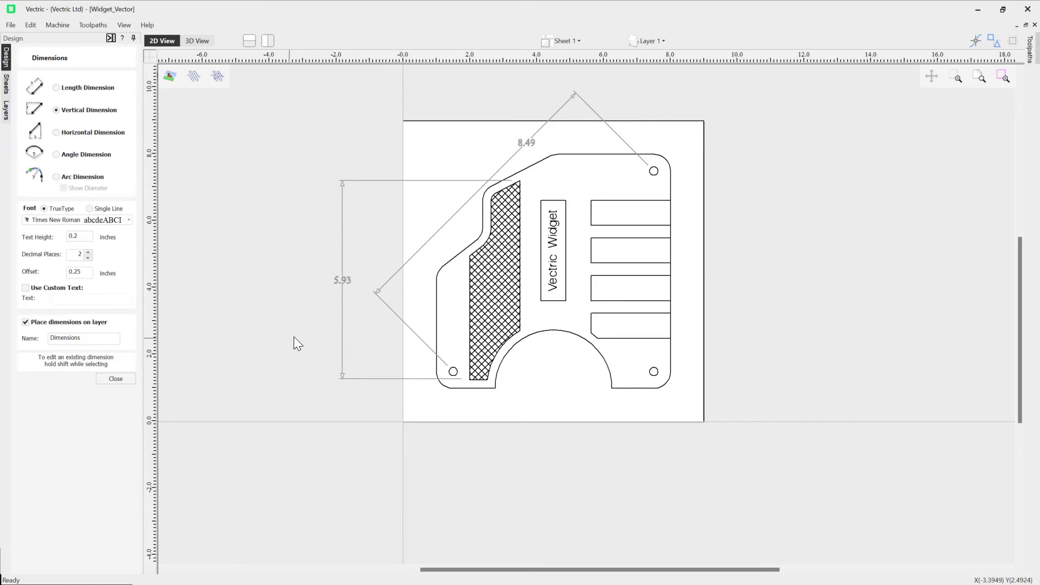
- Add a horizontal dimension from the upper-right corner of the Vectric Widget text box to the left edge of the upper-right hole
left_click(59, 132)
scroll(655, 171, "up", 3)
left_click(655, 171)
left_click(483, 228)
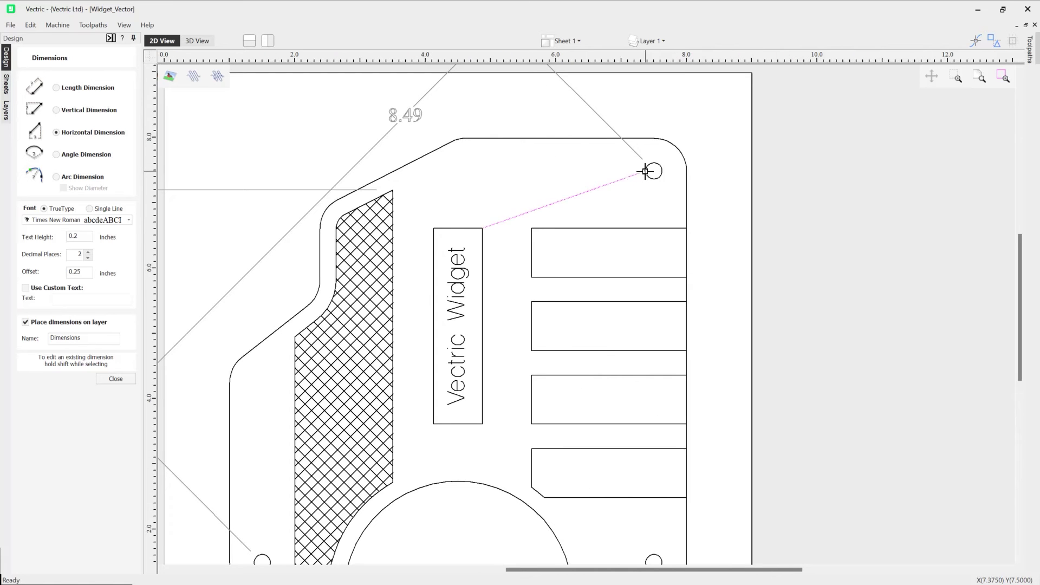
scroll(611, 196, "down", 2)
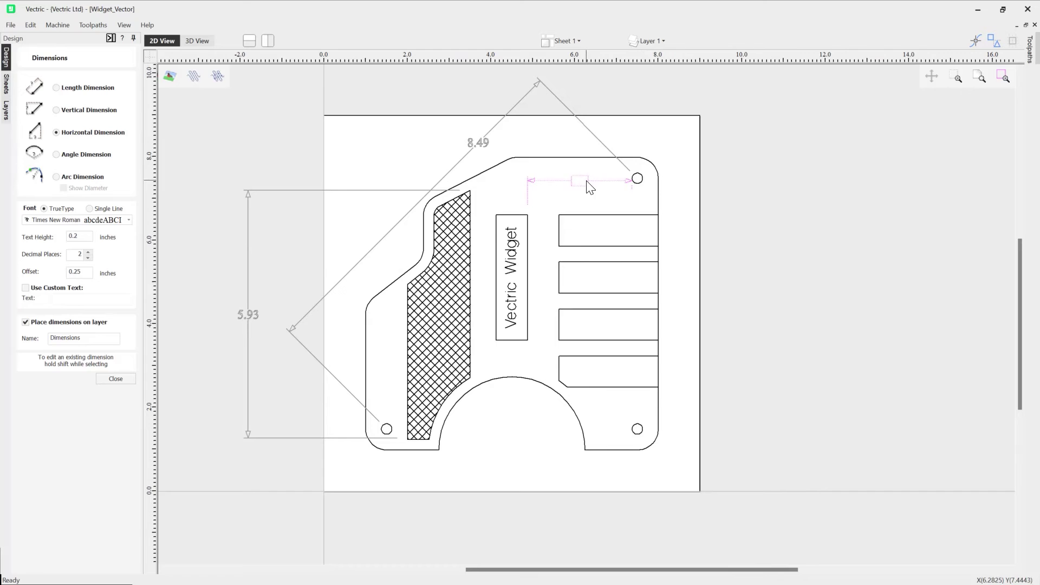
left_click(589, 182)
- Add an angle dimension between the outline's lower-left slanted edge and the horizontal, with its text outside the part
scroll(548, 193, "up", 1)
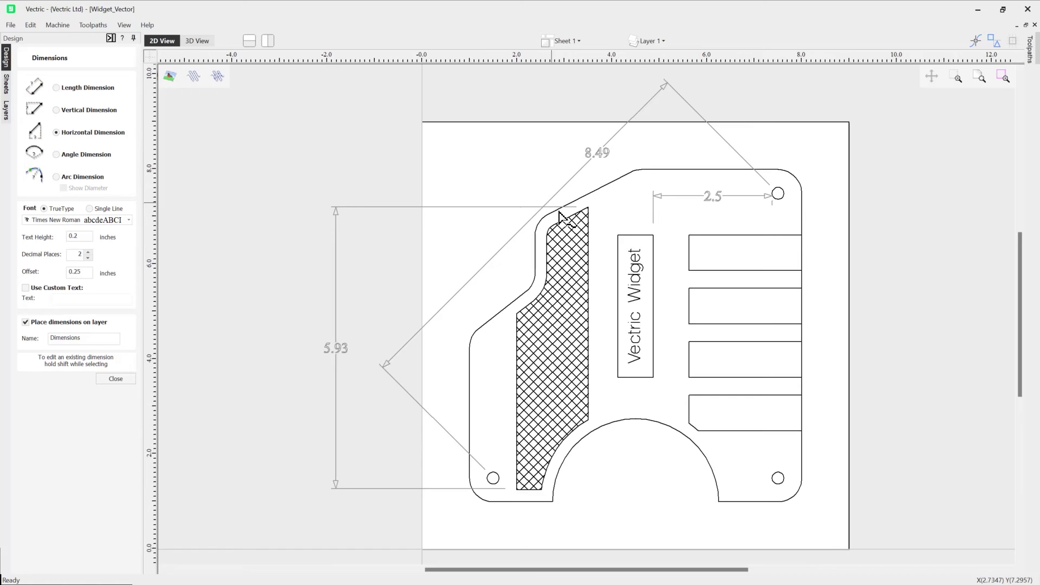
left_click(57, 155)
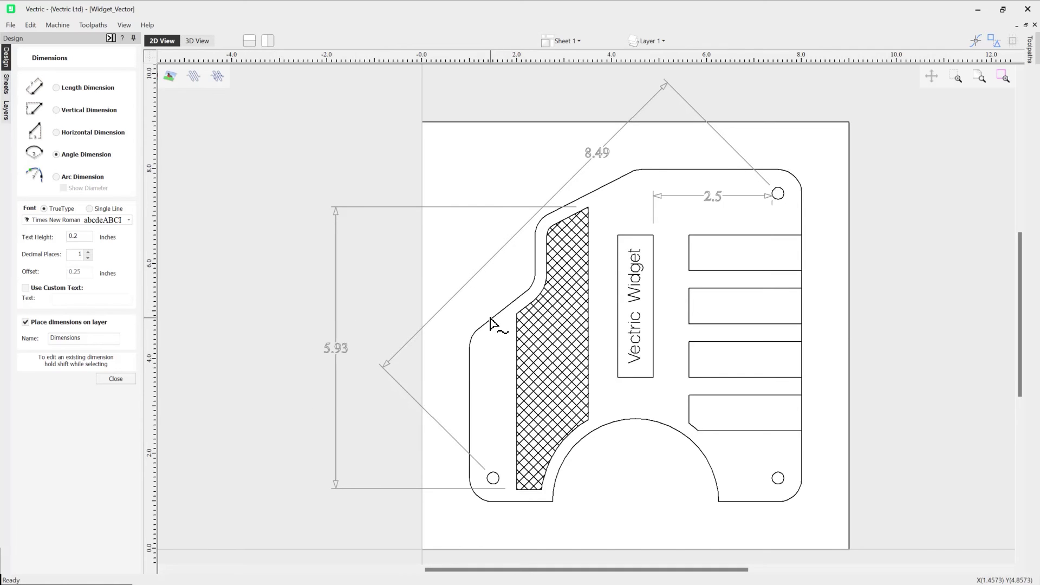
left_click(525, 292)
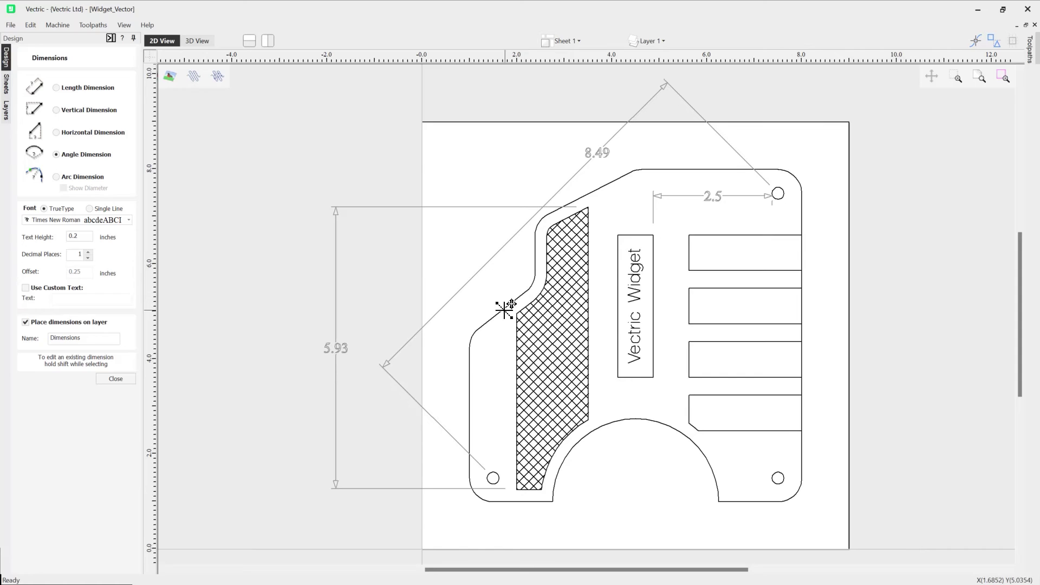
left_click(482, 328)
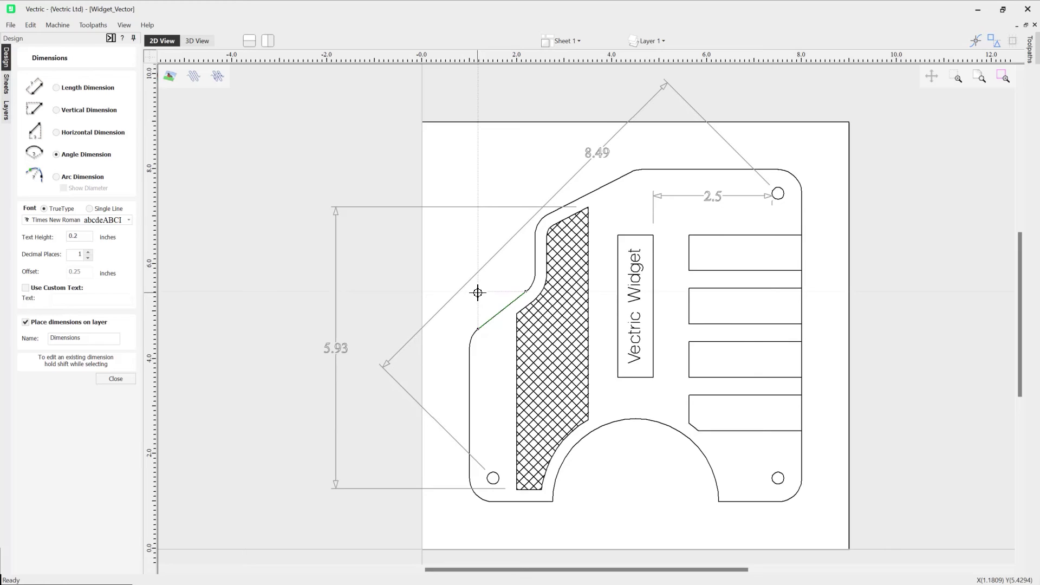
left_click(478, 293)
left_click(483, 307)
left_click(415, 298)
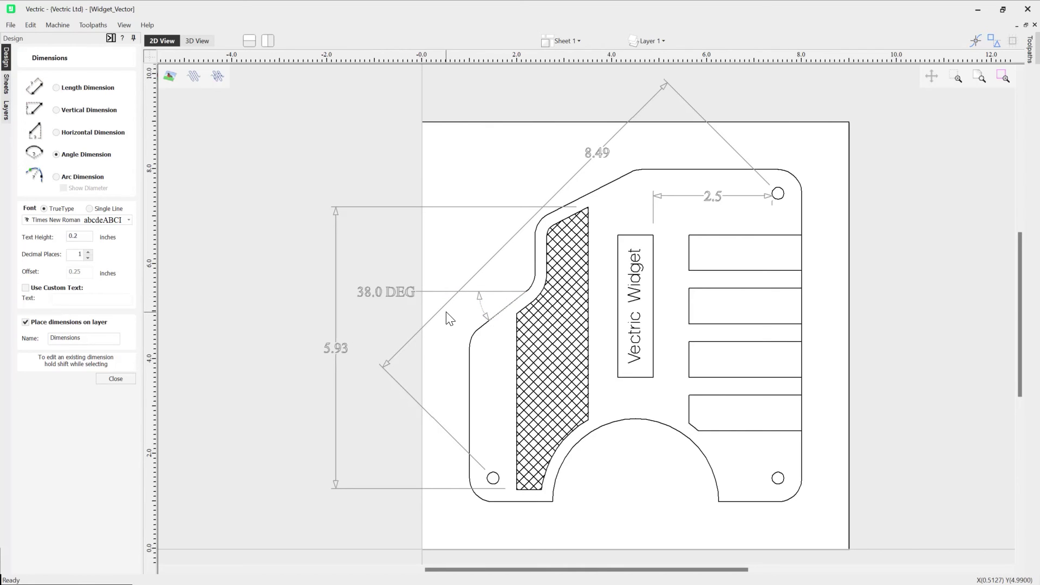
- Add an arc dimension showing the radius of the large semicircular cutout, with its text inside the cutout
left_click(99, 180)
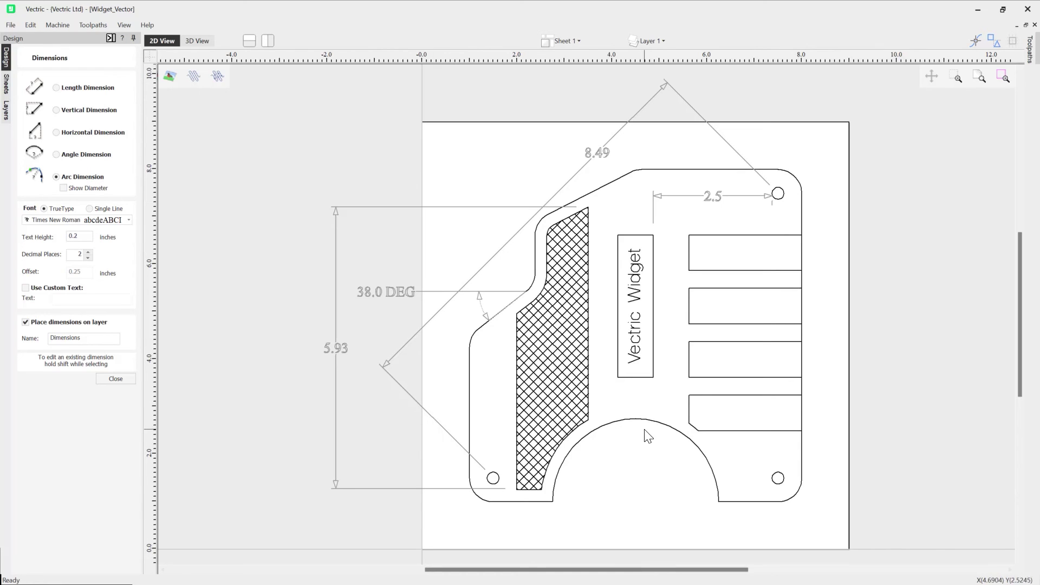
left_click(667, 425)
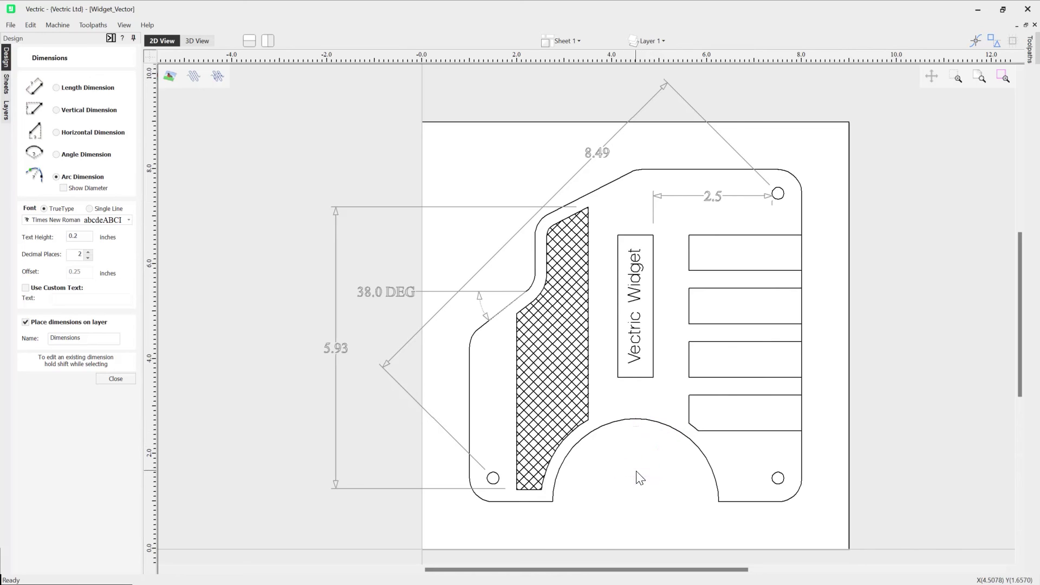
left_click(639, 485)
- Add a second arc dimension to the semicircular cutout with Show Diameter enabled, placing its text inside the arc
left_click(89, 189)
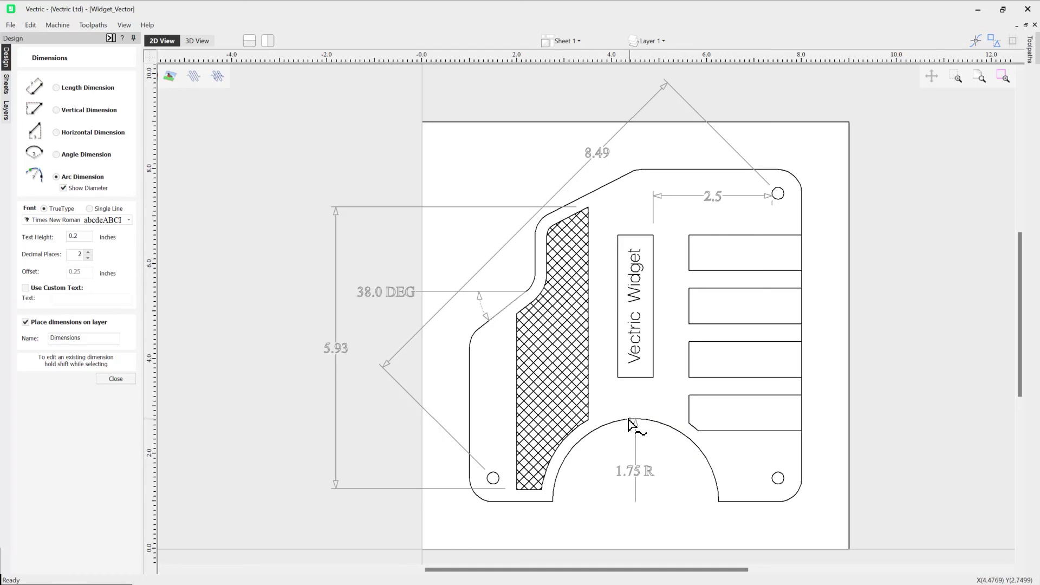
left_click(681, 433)
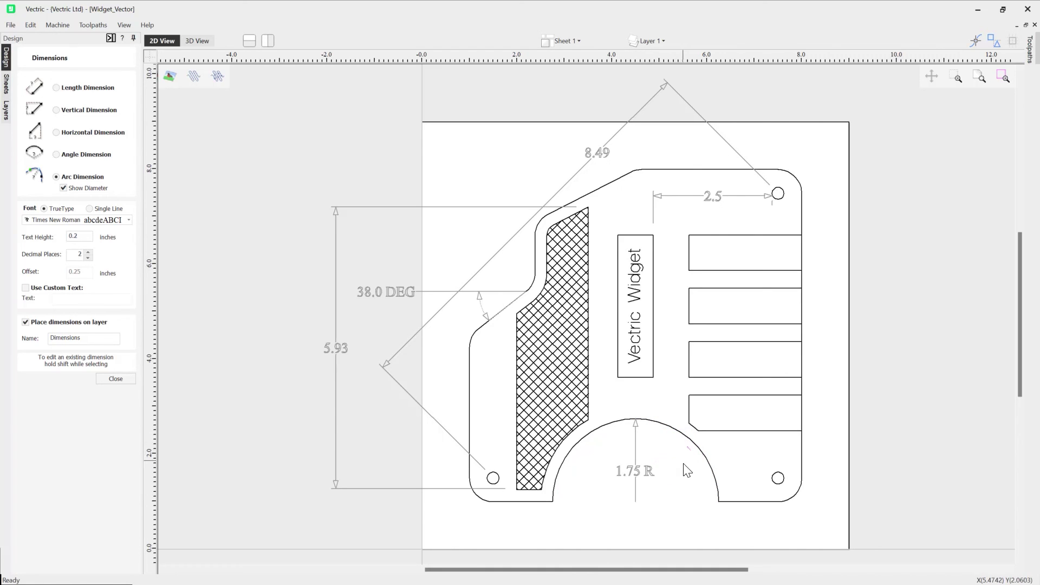
left_click(684, 495)
- Label the part's lower-left corner arc with an arc dimension using the custom text "Diameter", and close the Dimensions tool
left_click(26, 288)
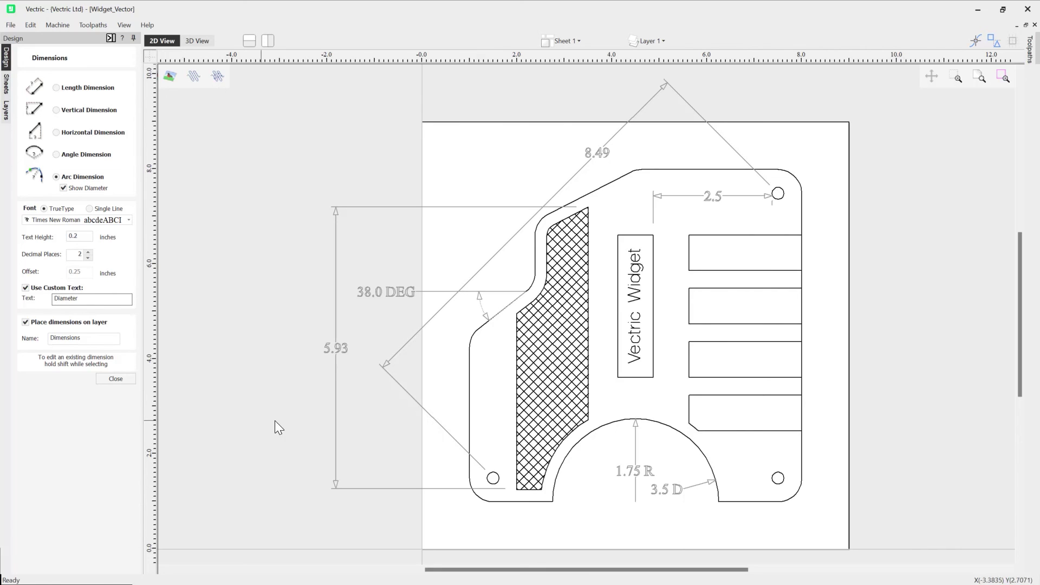
left_click(477, 496)
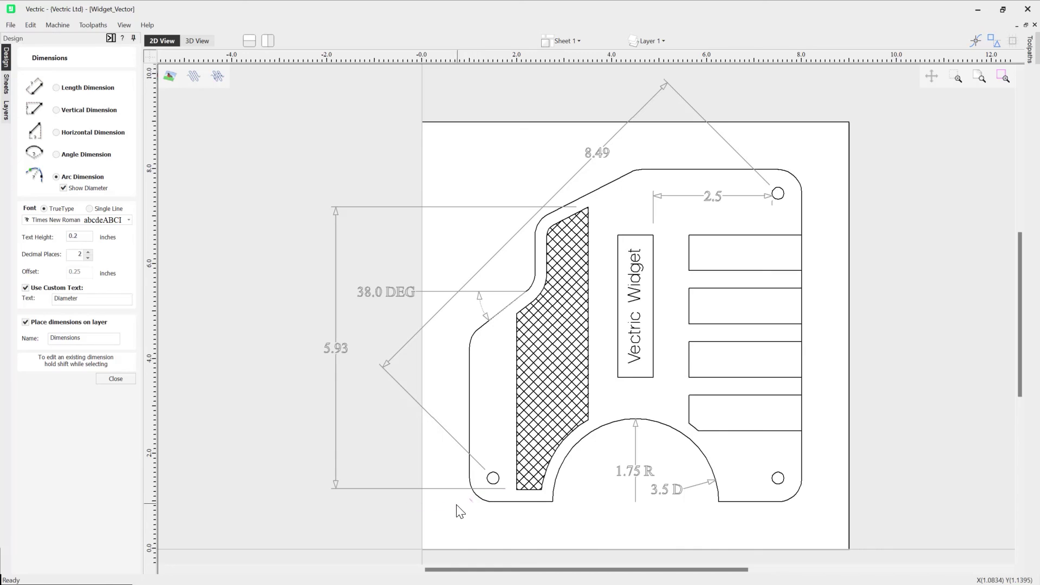
left_click(399, 512)
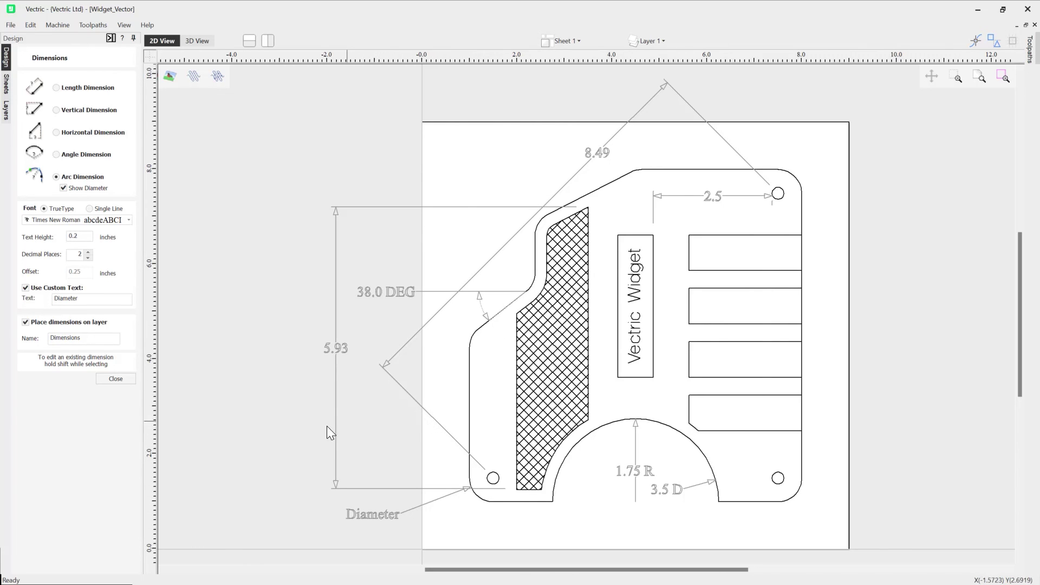
left_click(125, 378)
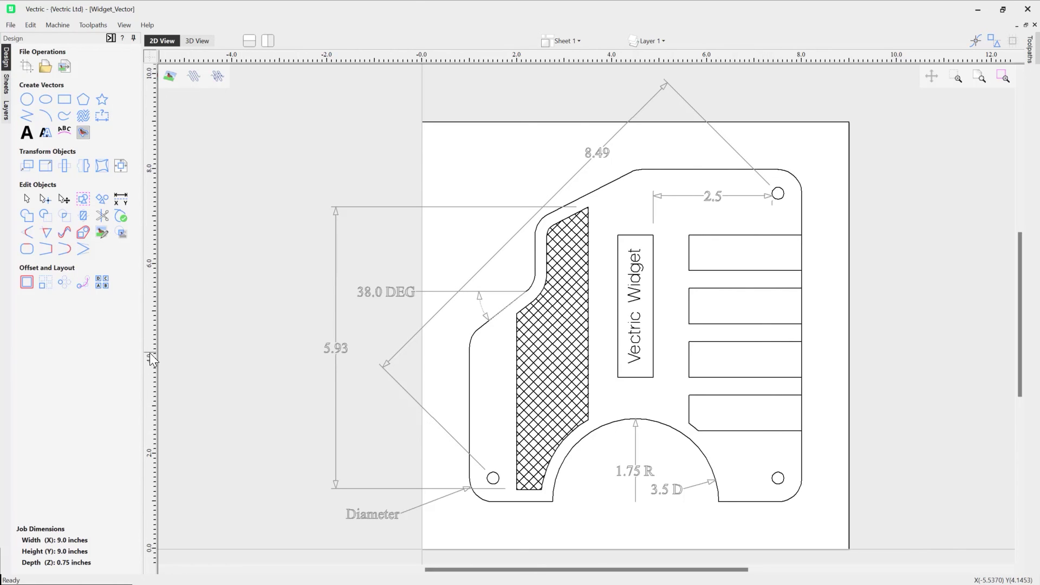
- Hide the Dimensions layer and make it visible again
left_click(665, 40)
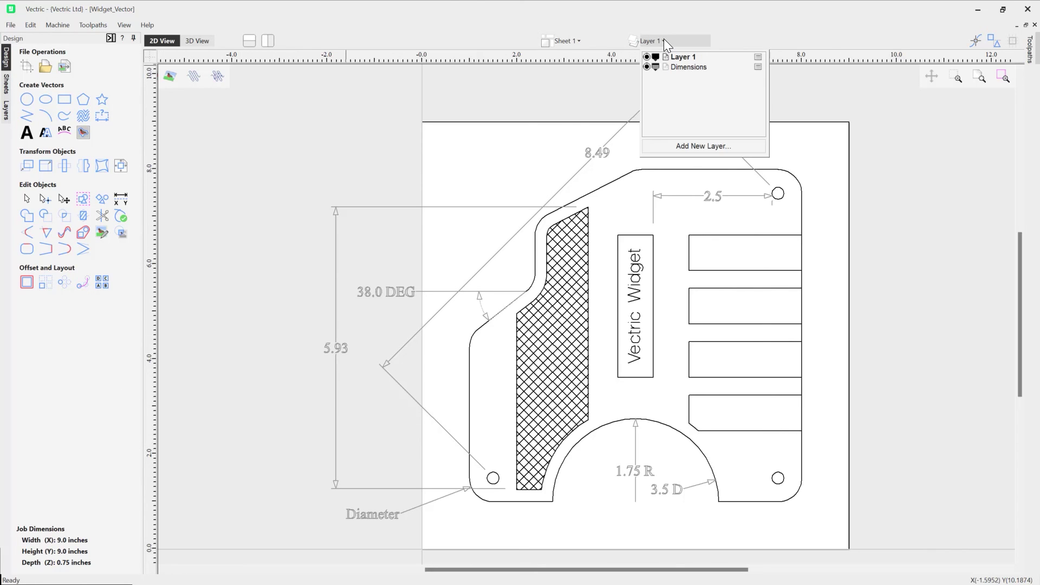
left_click(647, 68)
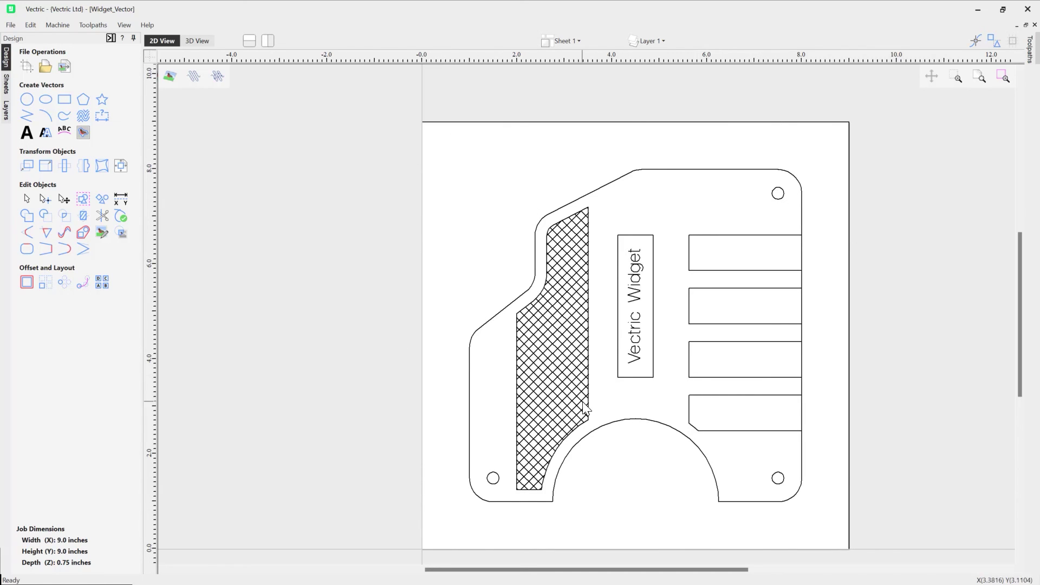
left_click(662, 42)
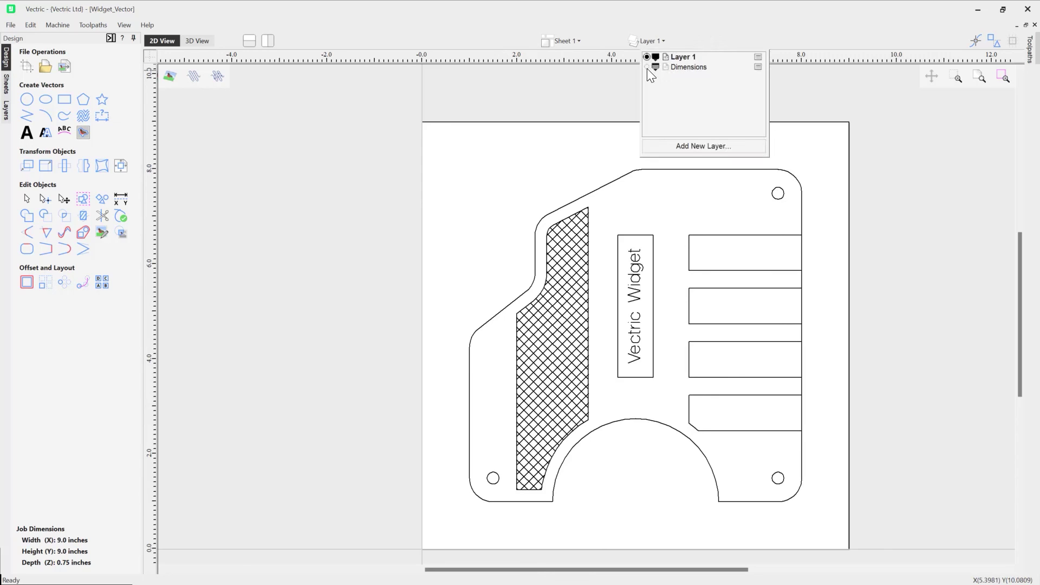
left_click(647, 67)
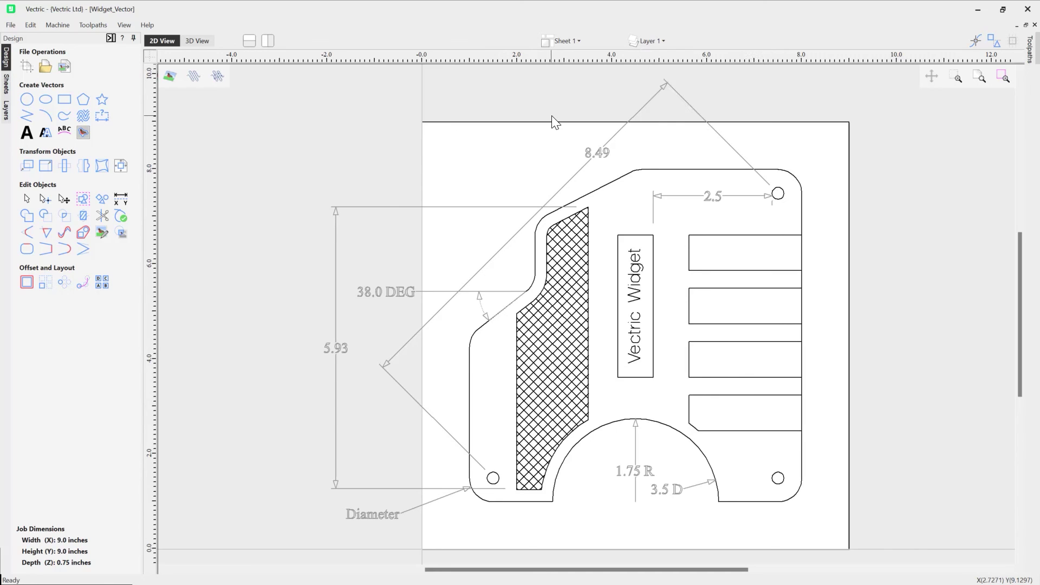